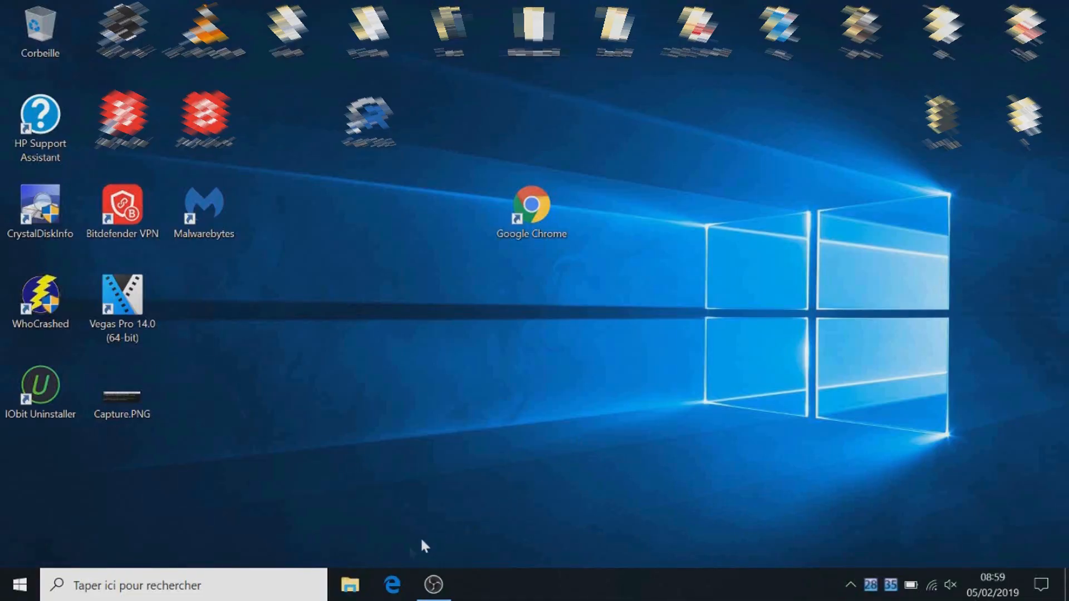
click(392, 585)
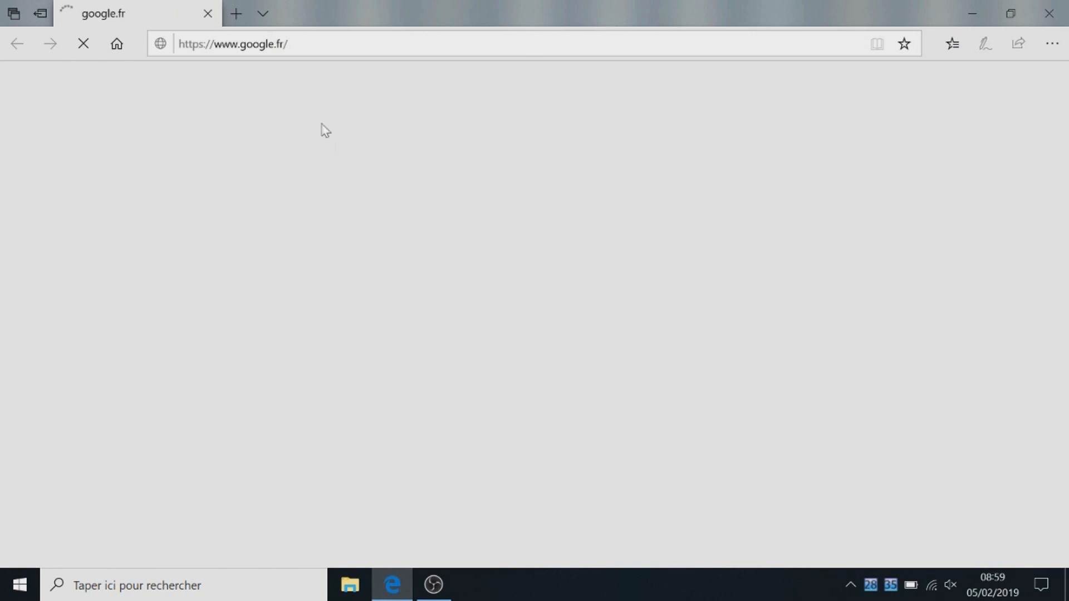
key(BackSpace)
text(https://www.crucial.fr/fra/fr/aide-outil-storage-executive)
key(Return)
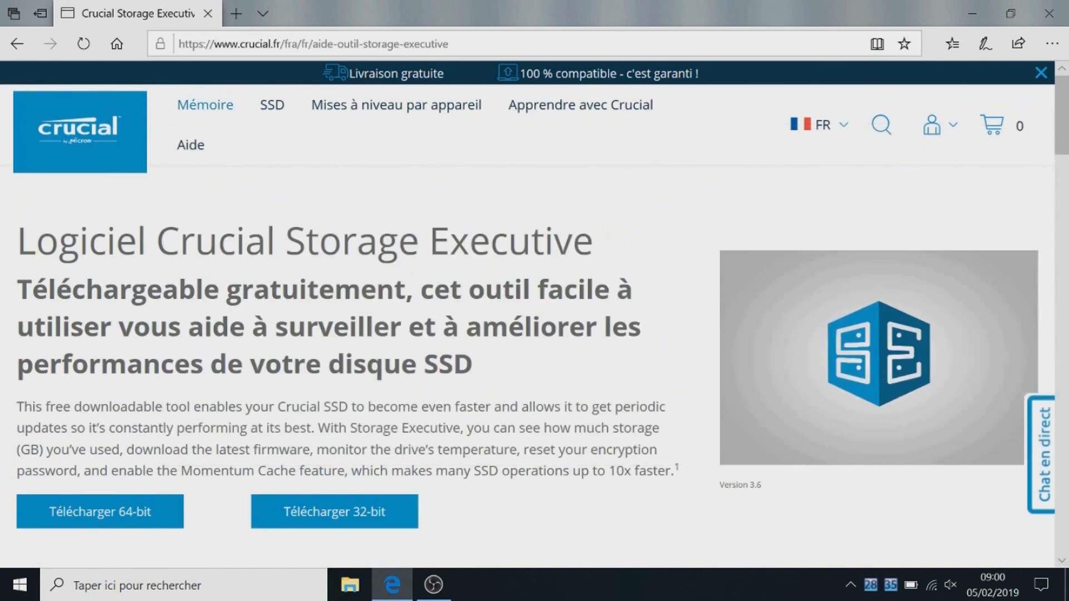
Step: Download the 64-bit version of Crucial Storage Executive and save storage-executive-win-64.zip in the Téléchargements folder
click(110, 513)
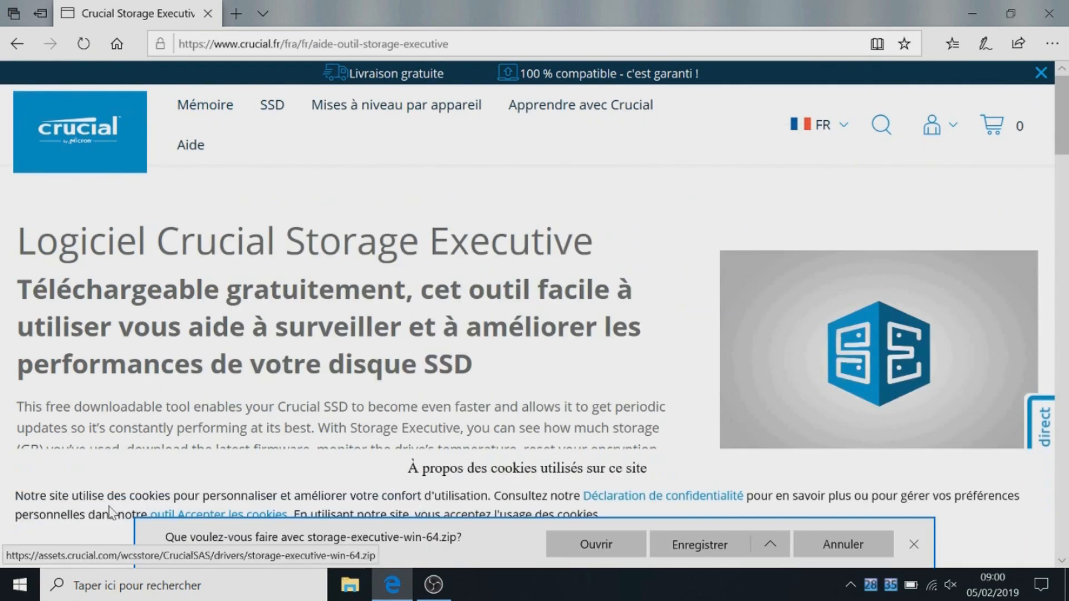
click(769, 548)
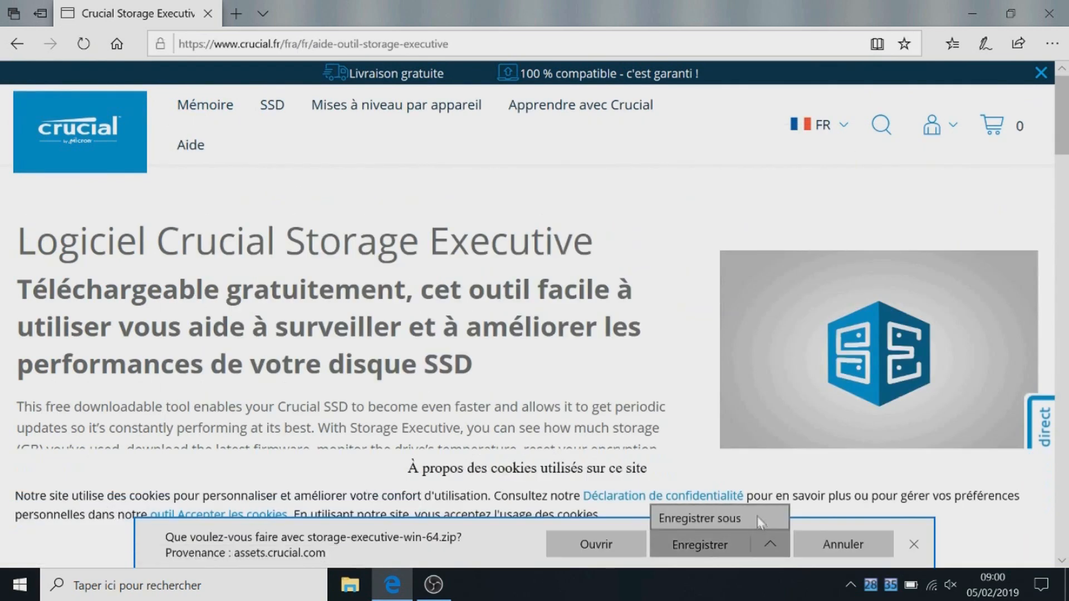
click(756, 515)
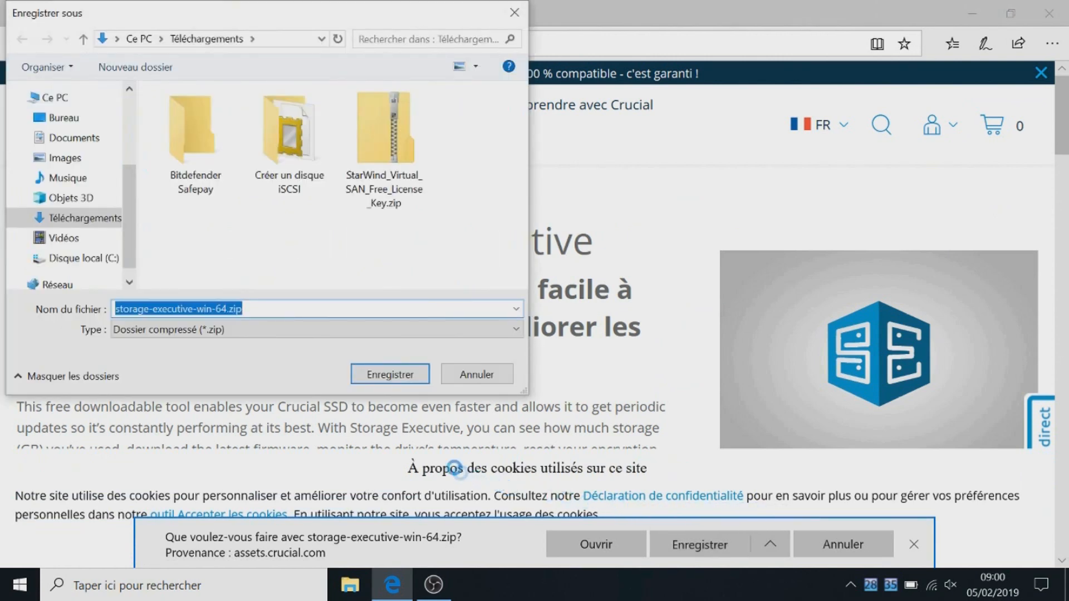
click(398, 373)
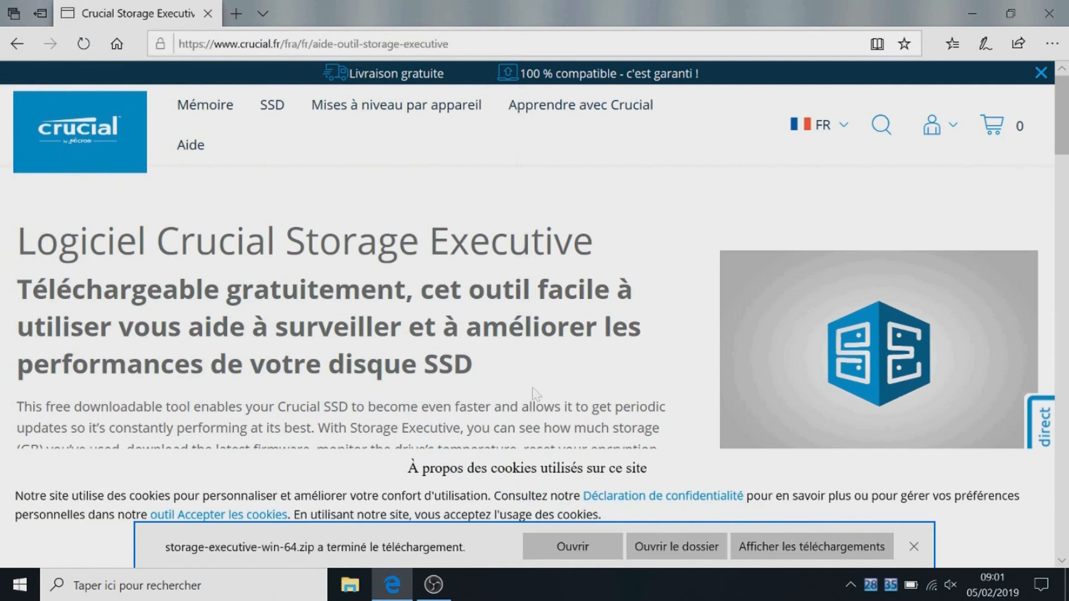
Step: Extract all of storage-executive-win-64.zip from the Downloads folder into the proposed storage-executive-win-64 folder
click(588, 546)
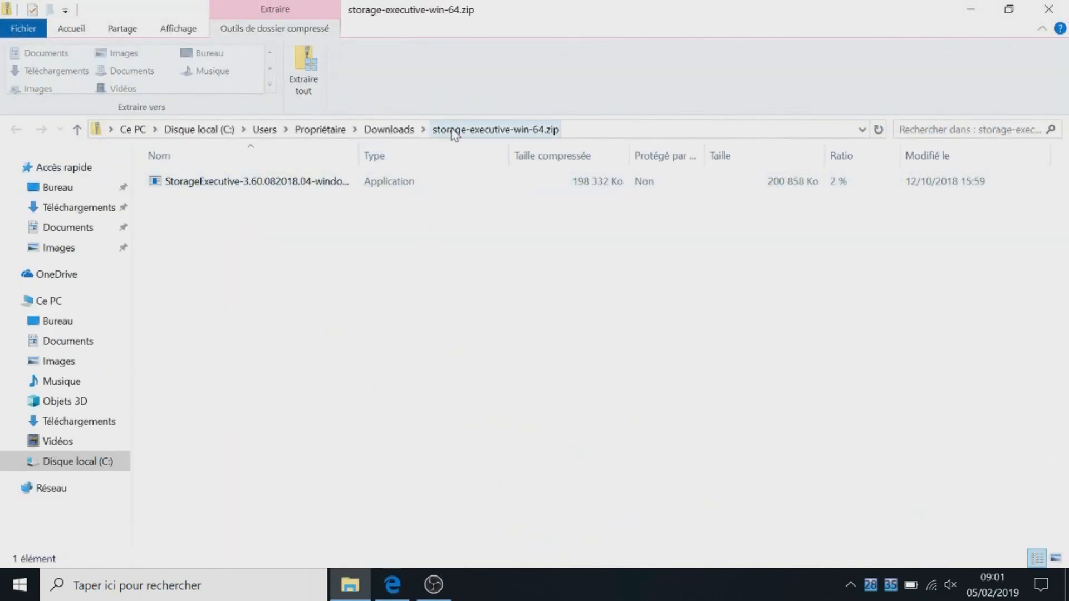
click(390, 129)
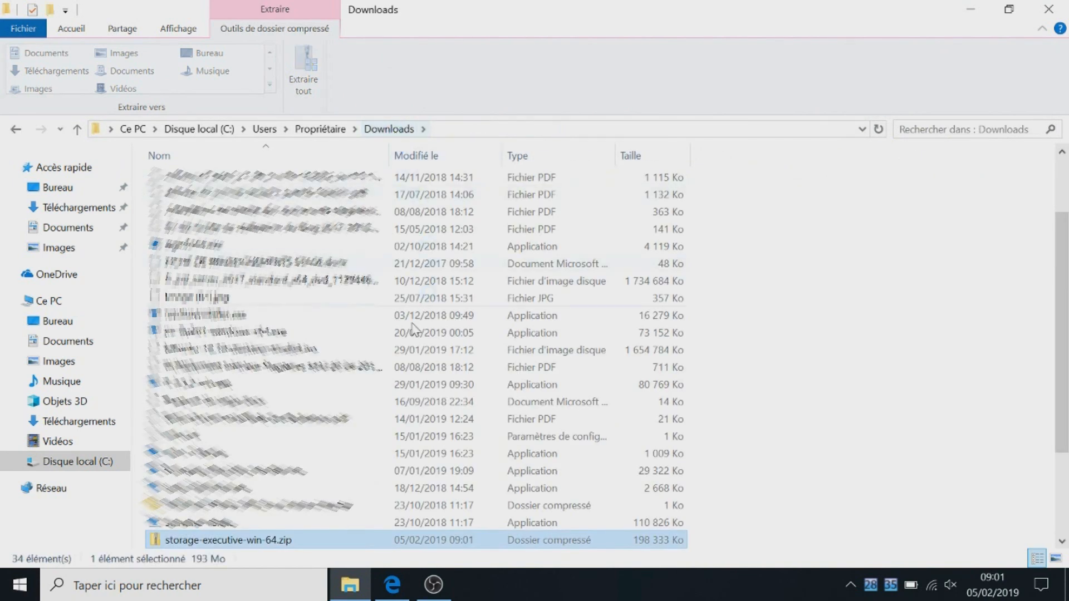
right_click(250, 539)
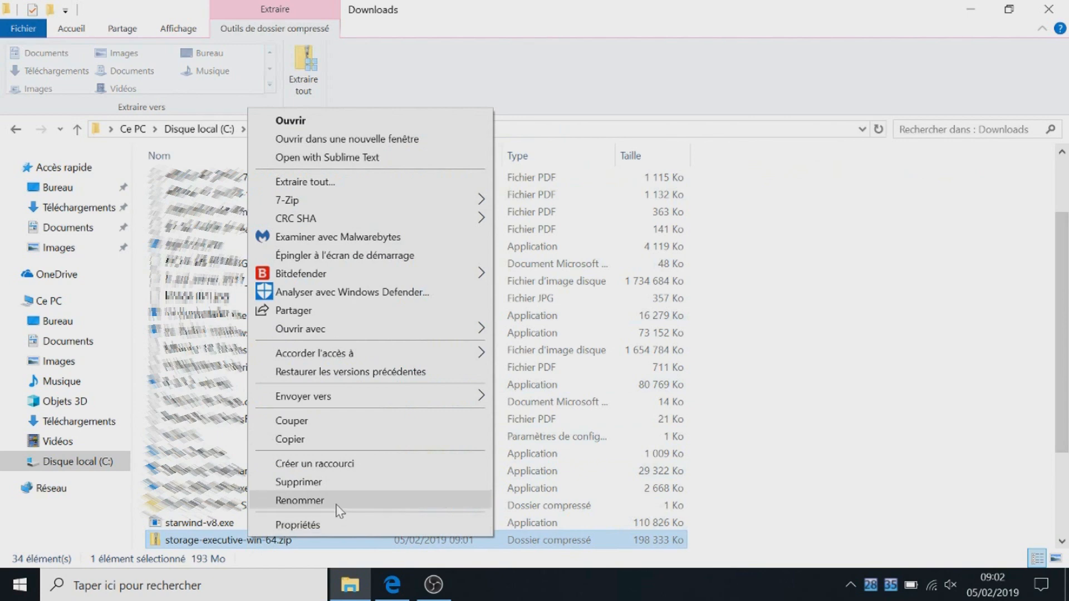
click(341, 182)
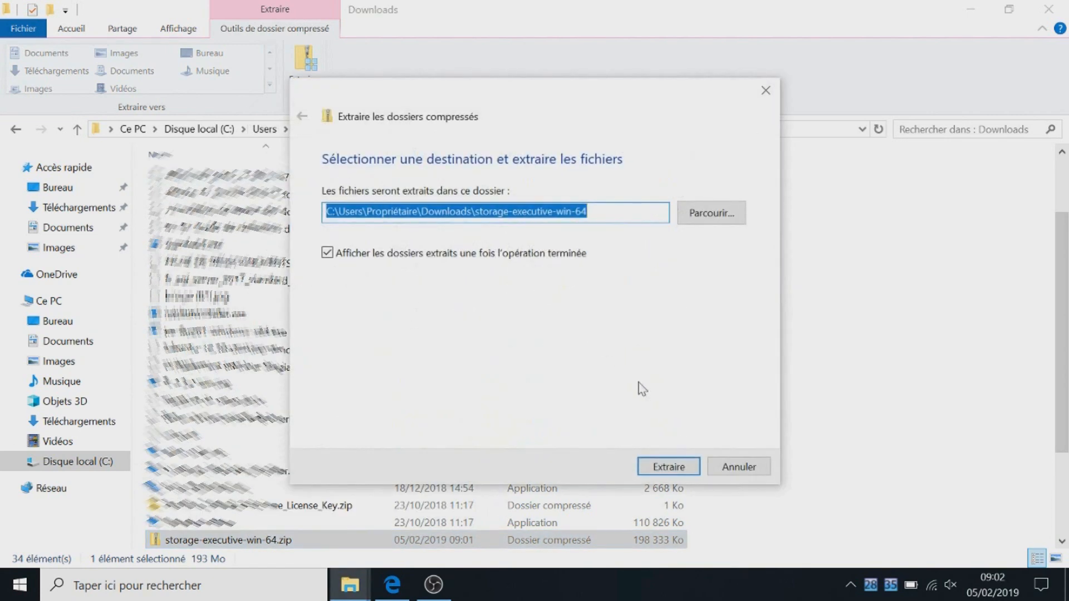
click(687, 471)
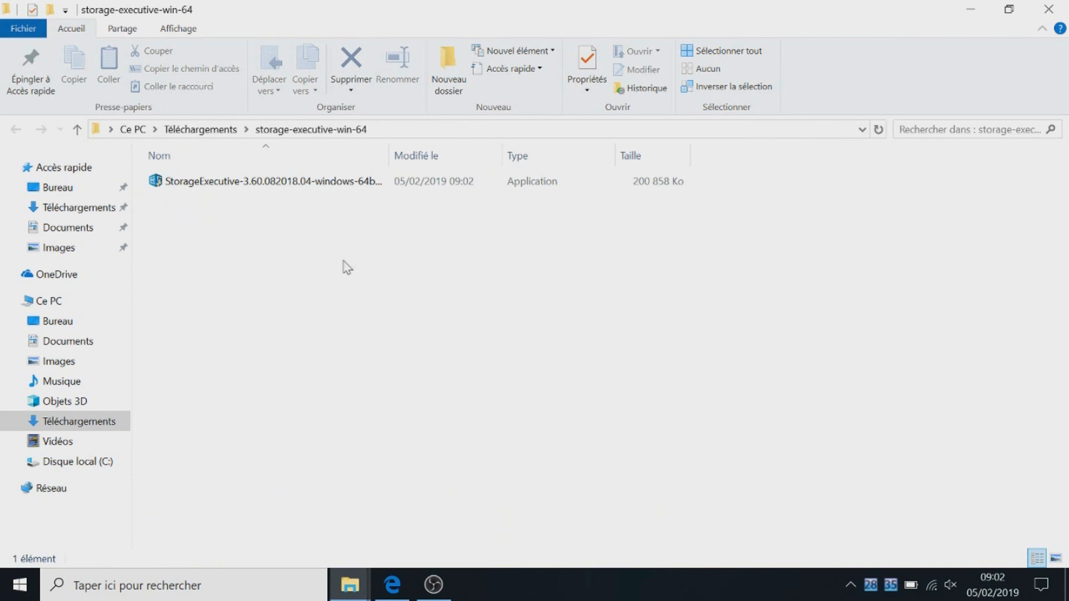
Step: Run the extracted StorageExecutive installer and close the File Explorer and Edge windows
click(306, 189)
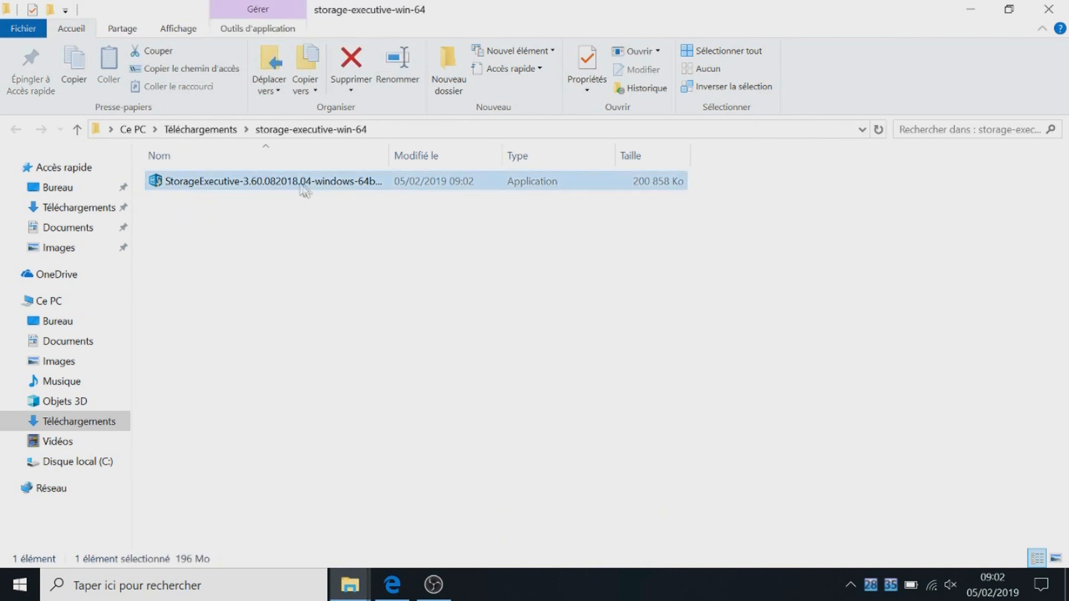
double_click(341, 182)
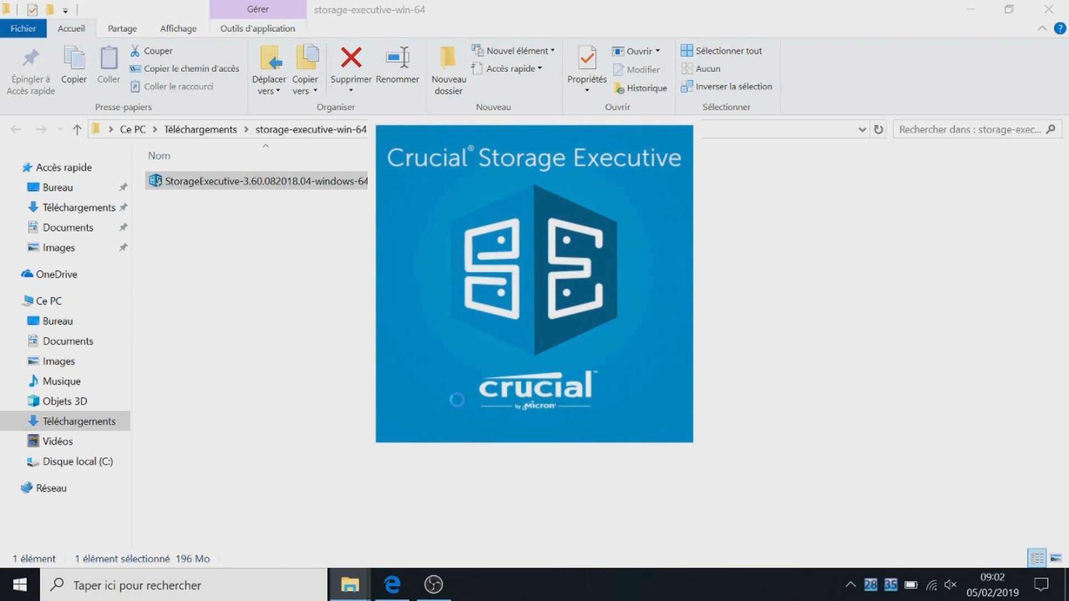
click(1049, 9)
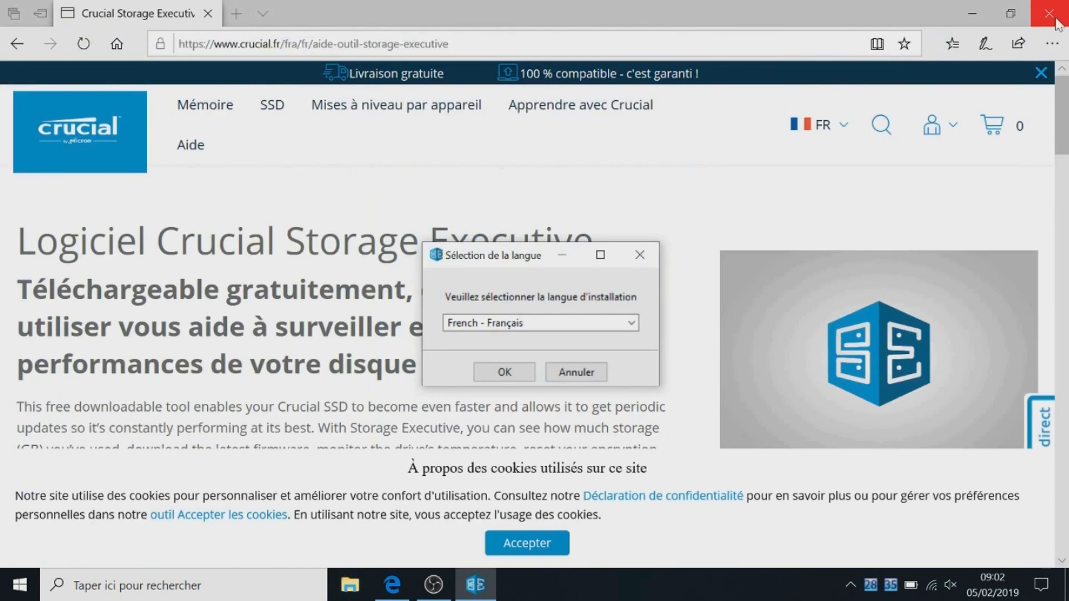
click(1055, 21)
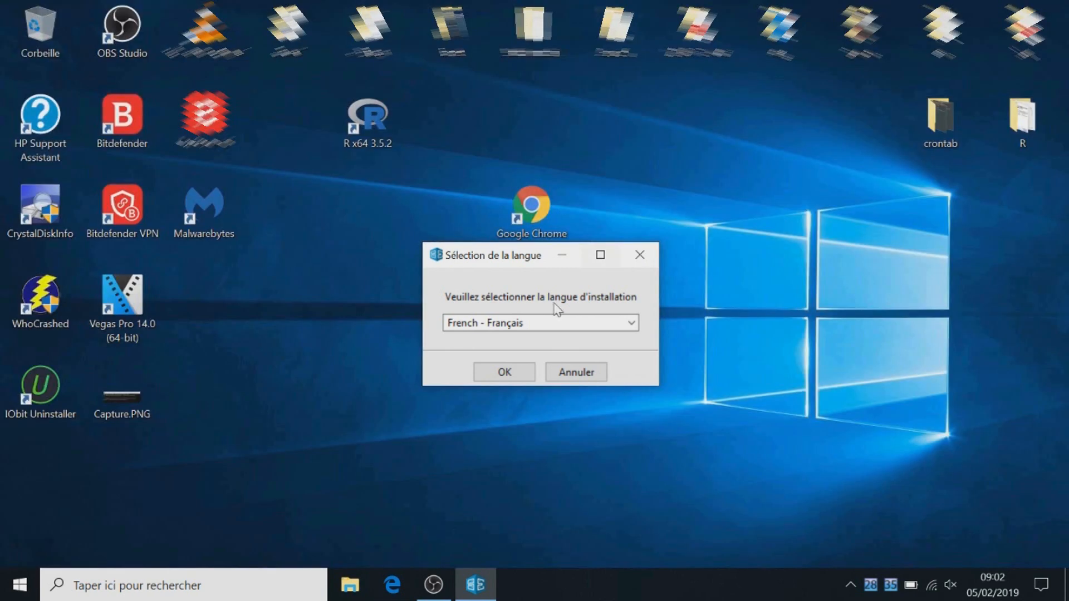
Step: Choose French - Français as the installation language and accept the licence terms in the setup wizard, keeping the other defaults
click(506, 373)
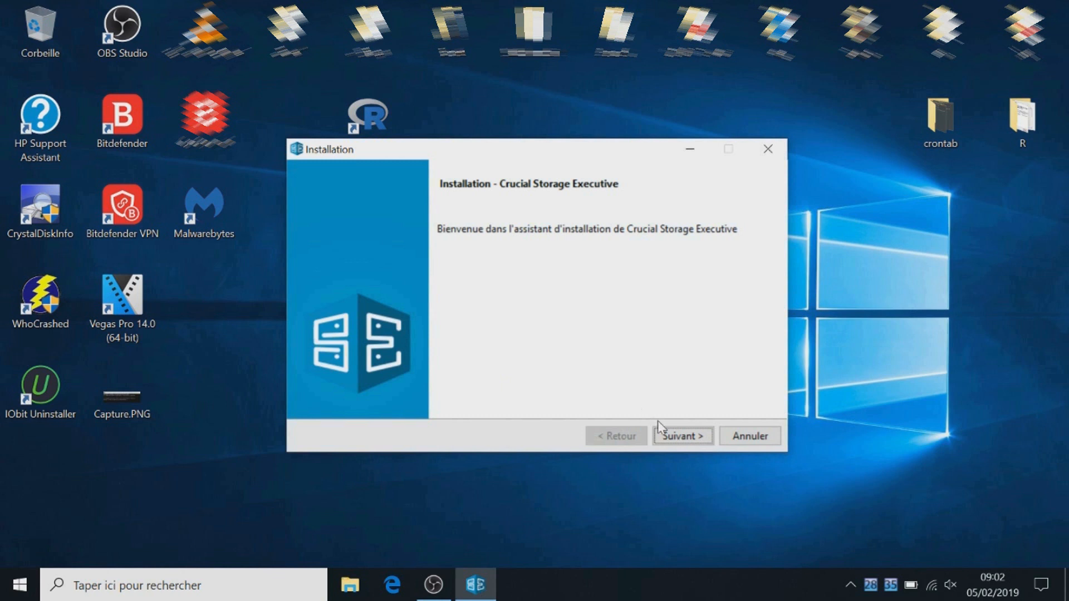
click(668, 434)
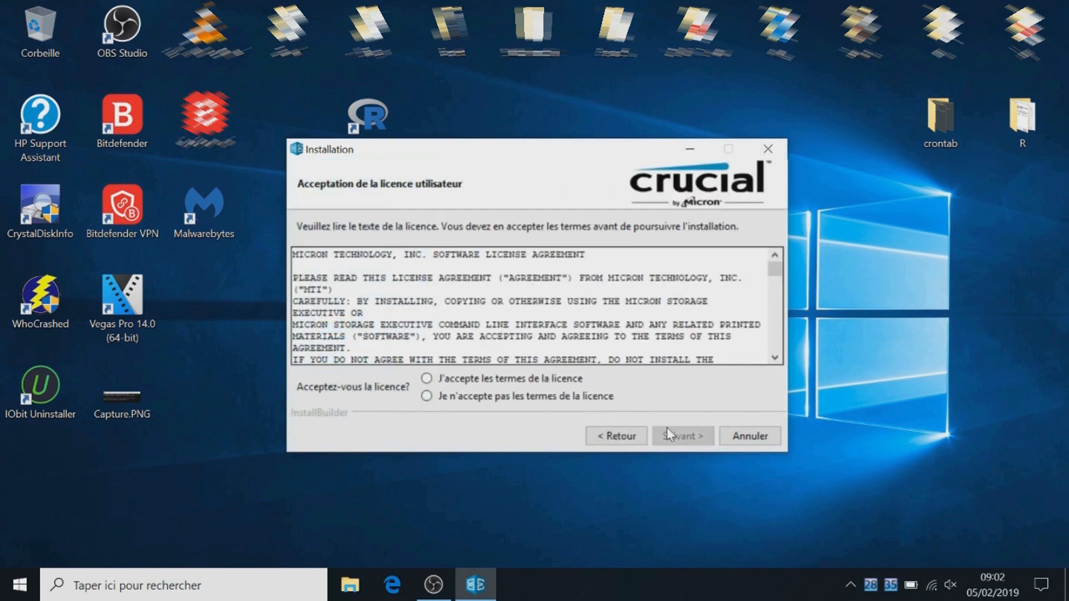
click(463, 379)
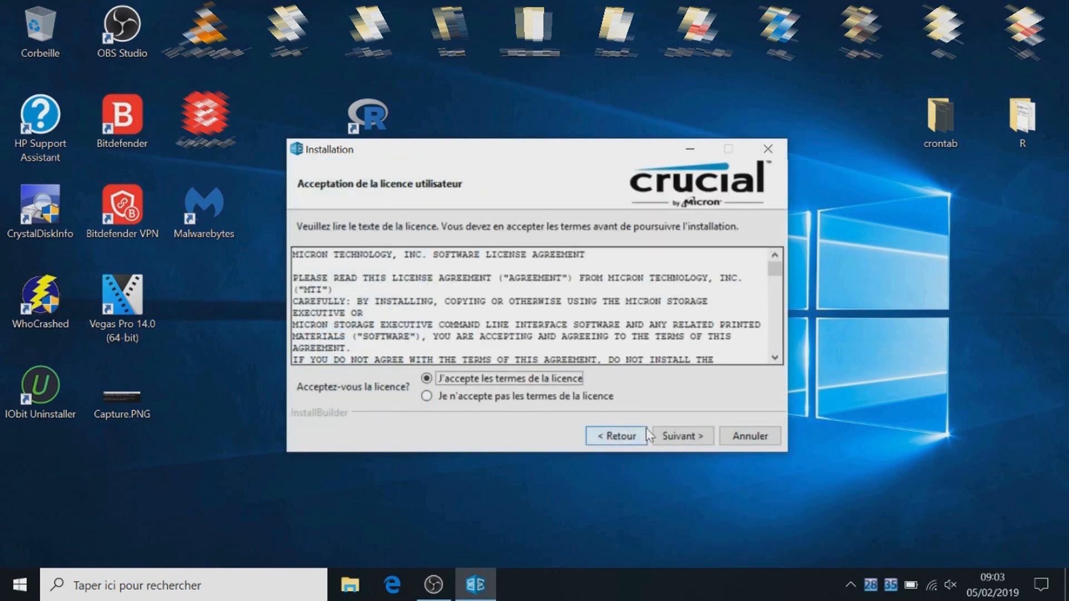
click(663, 436)
click(680, 438)
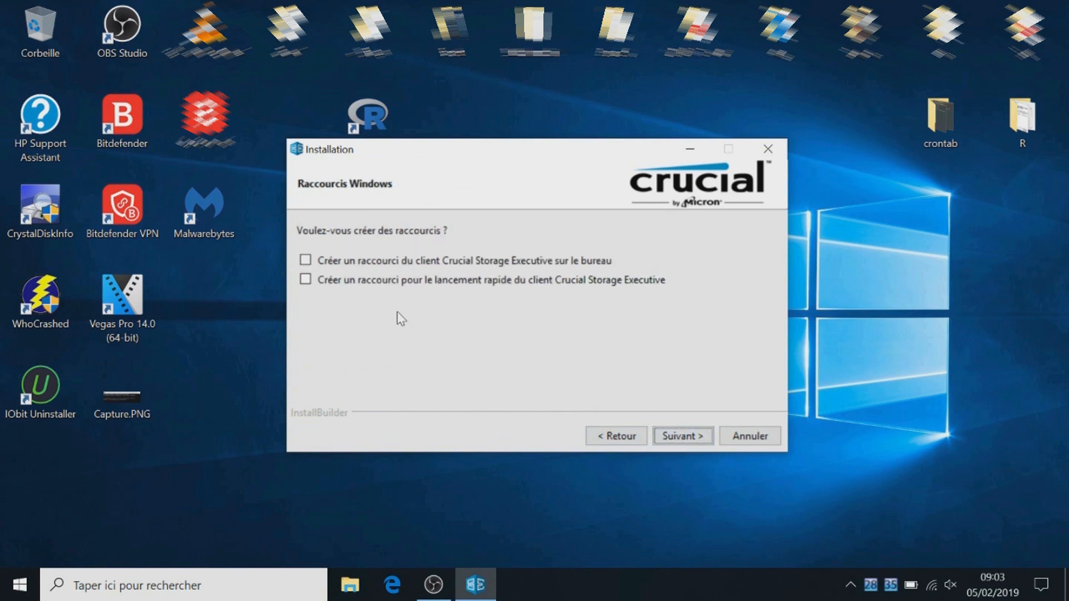
Step: Install Crucial Storage Executive with a desktop shortcut, and finish by launching the client without viewing the Lisezmoi file
click(377, 260)
click(693, 436)
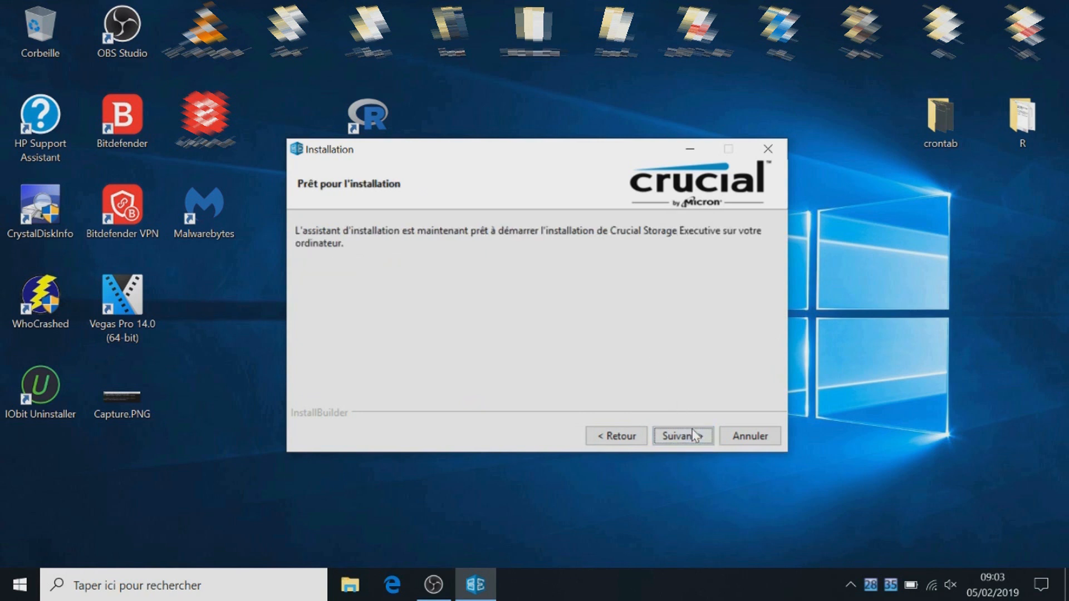
click(693, 436)
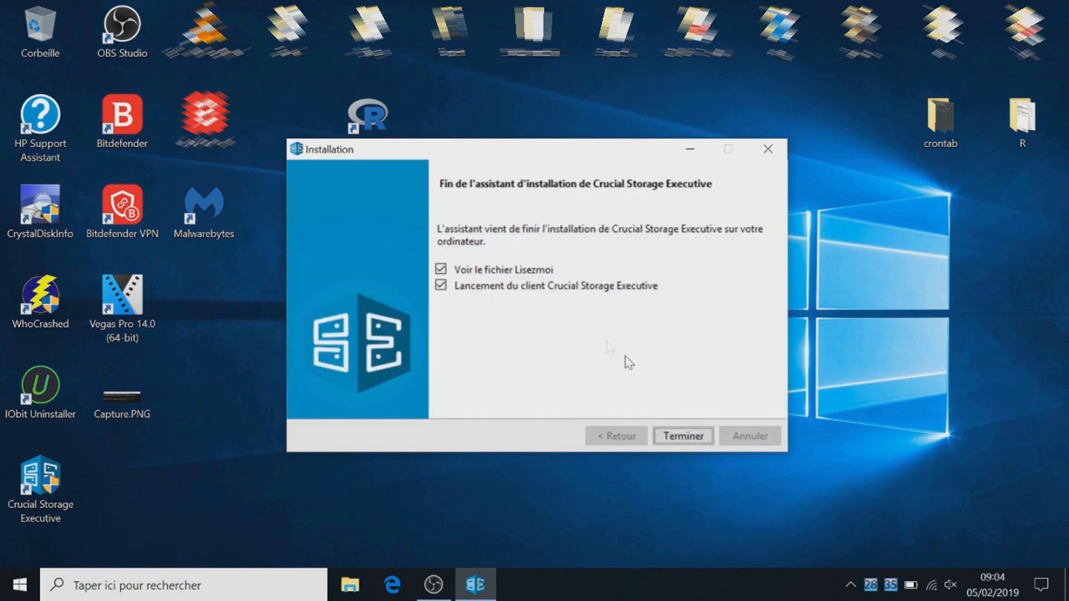
click(507, 271)
click(675, 434)
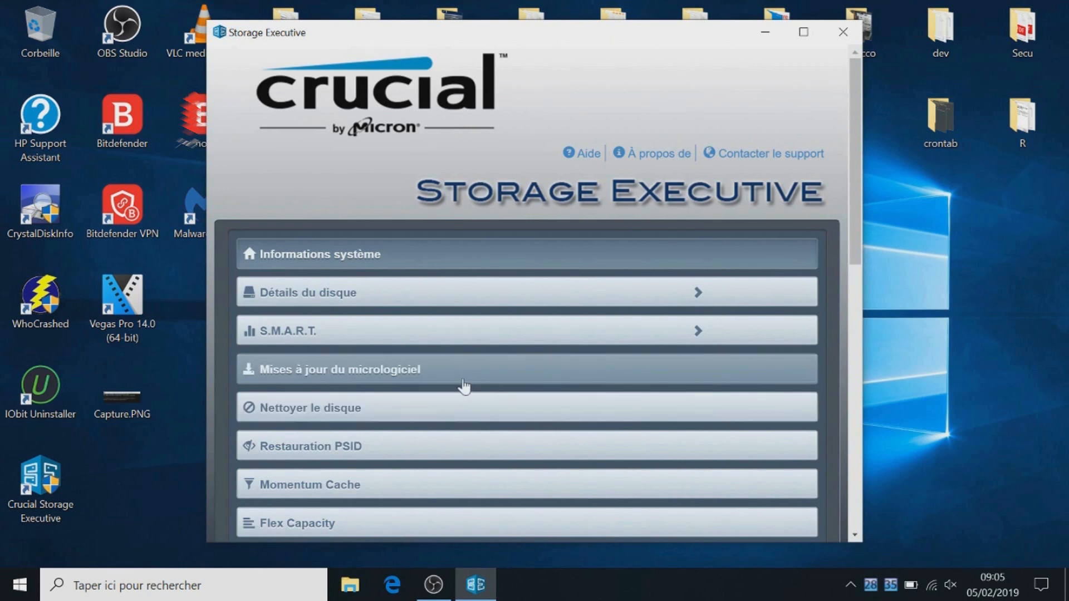
Step: Maximize the Storage Executive window and display the S.M.A.R.T. attributes of Drive0, the Crucial_CT275MX300SSD1
click(473, 305)
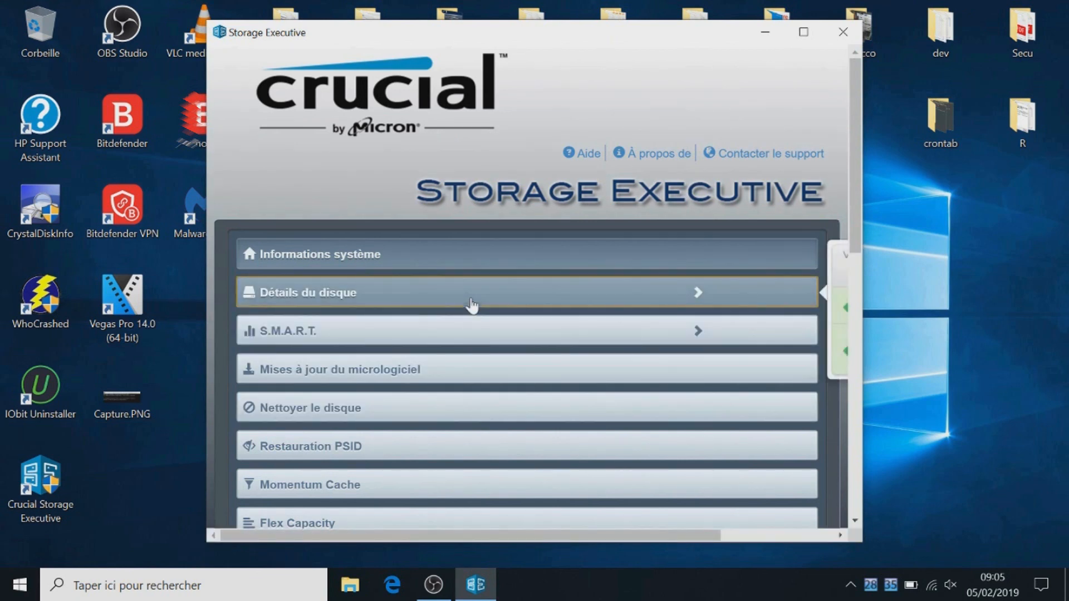
click(804, 32)
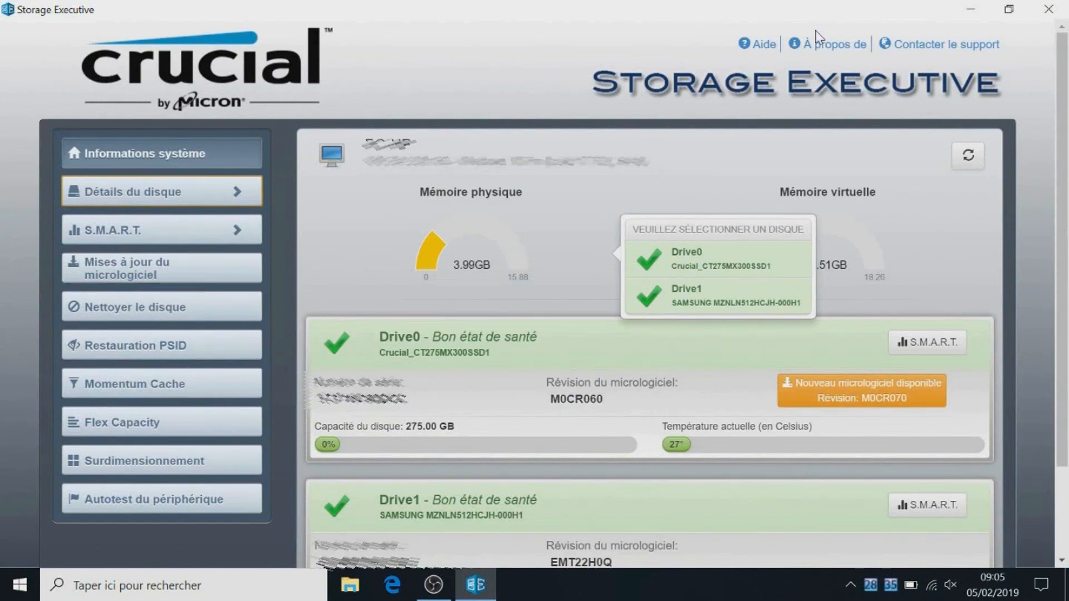
click(405, 319)
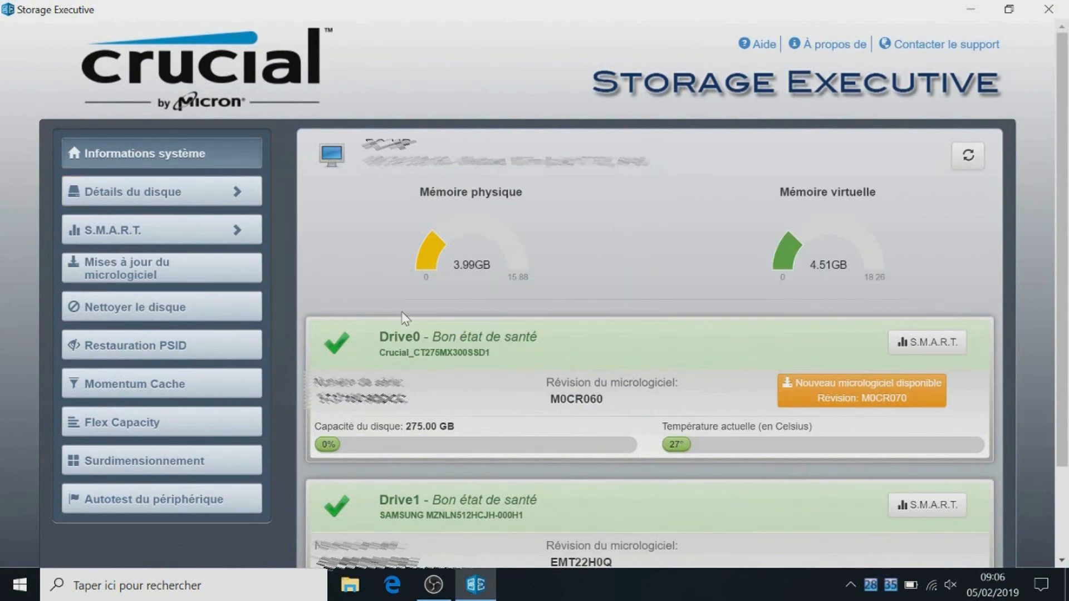
click(928, 343)
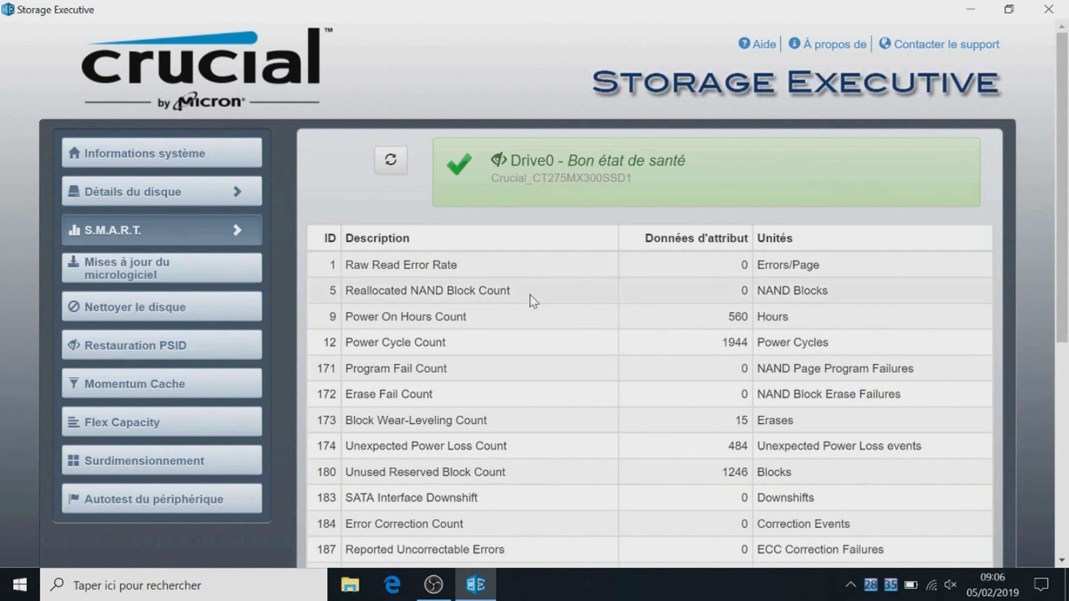
Step: Start the immediate firmware update of Drive0 to version M0CR070
click(212, 277)
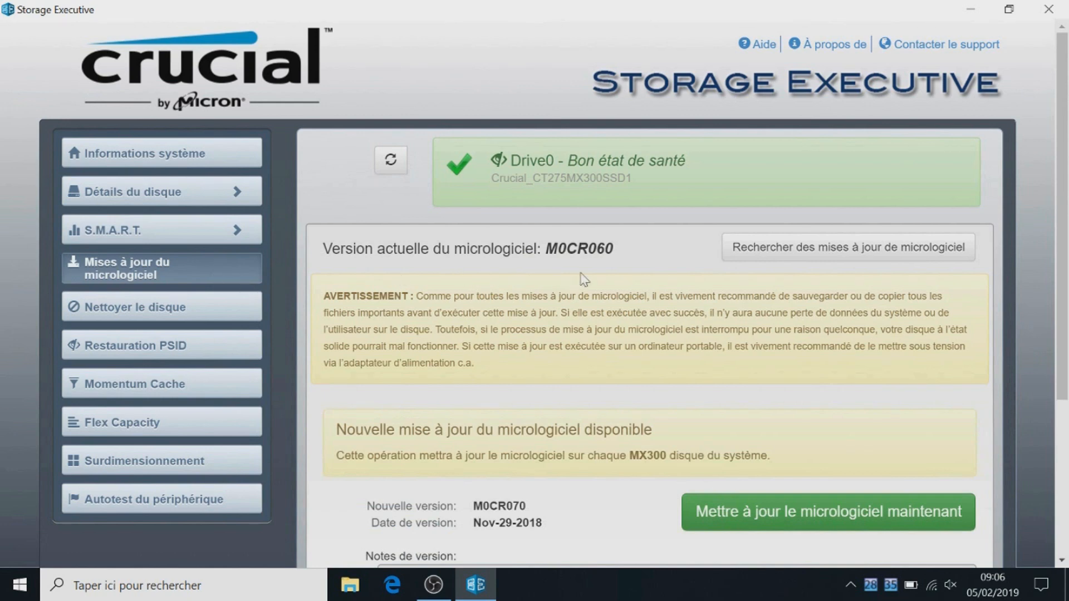
scroll(584, 278, down, 1)
click(745, 447)
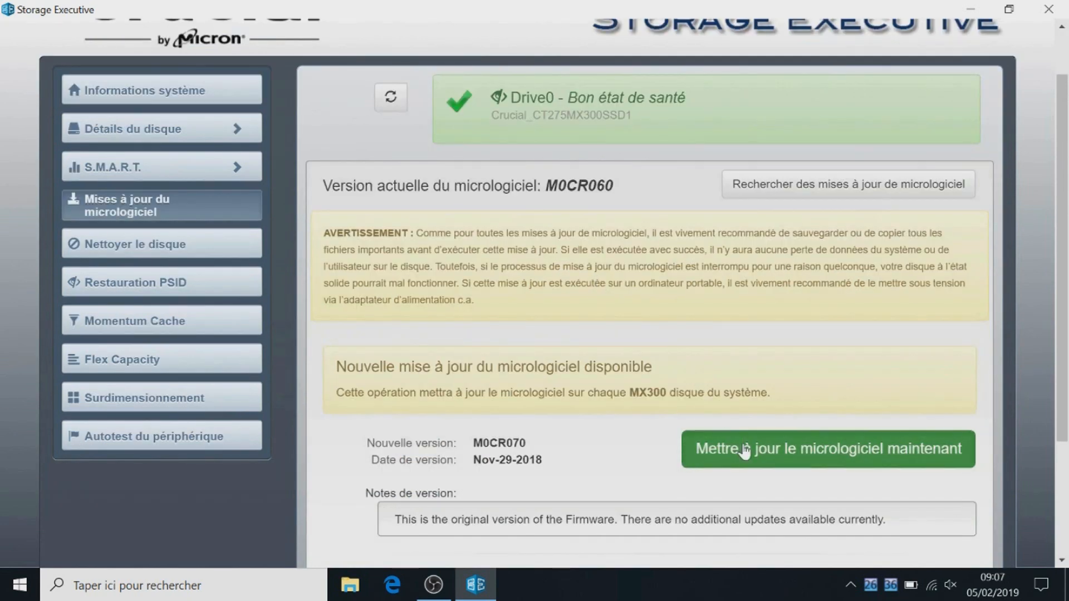